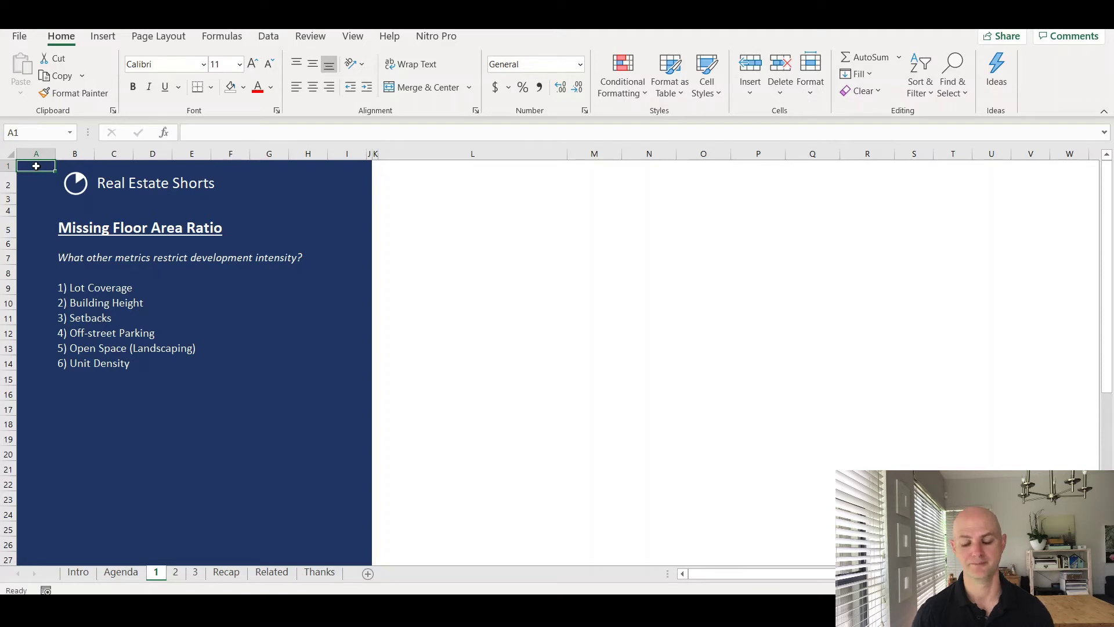
On sheet 2, review the Lot Coverage + Building Height block: lot area, 21,780 sq ft result formula, and height input.
key("ctrl+Page_Down")
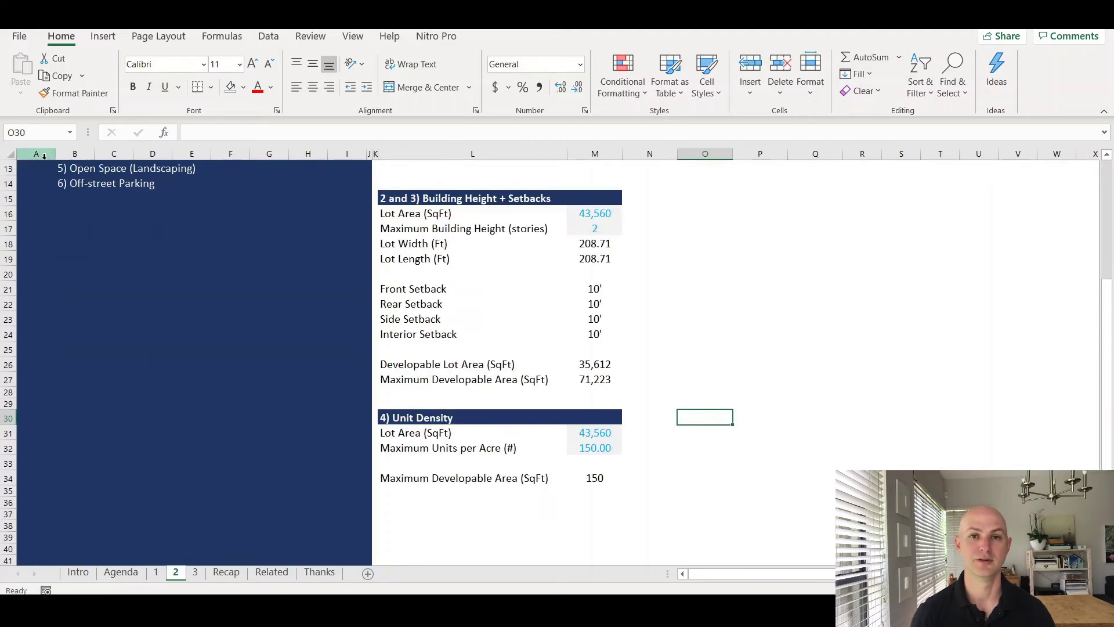
scroll(232, 413, "up", 4)
left_click_drag(405, 244, 591, 330)
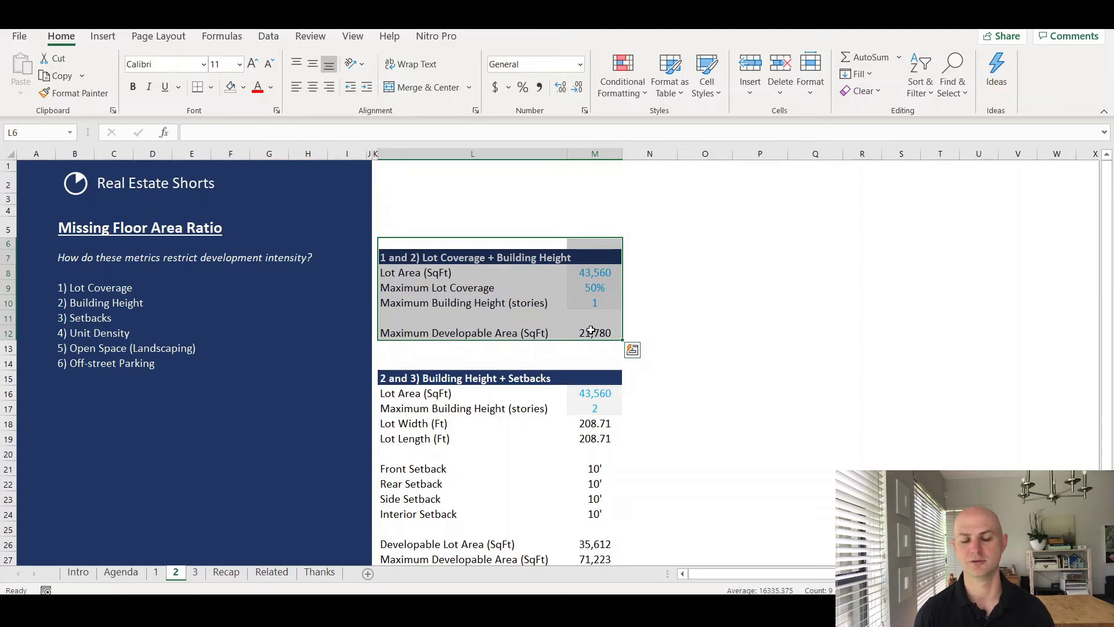
left_click(610, 271)
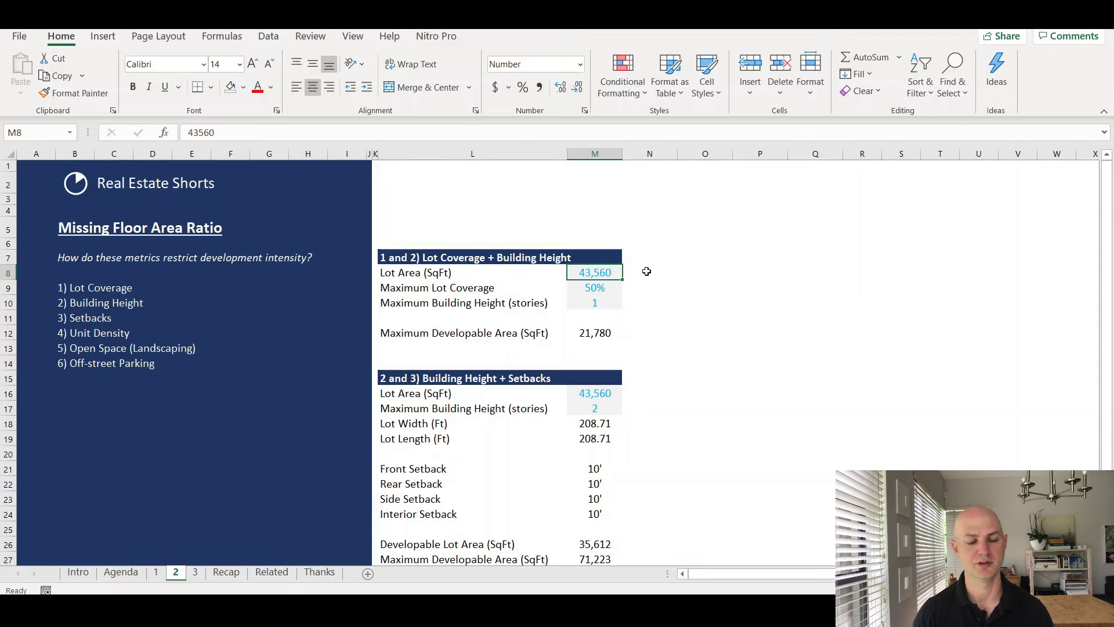
left_click(590, 337)
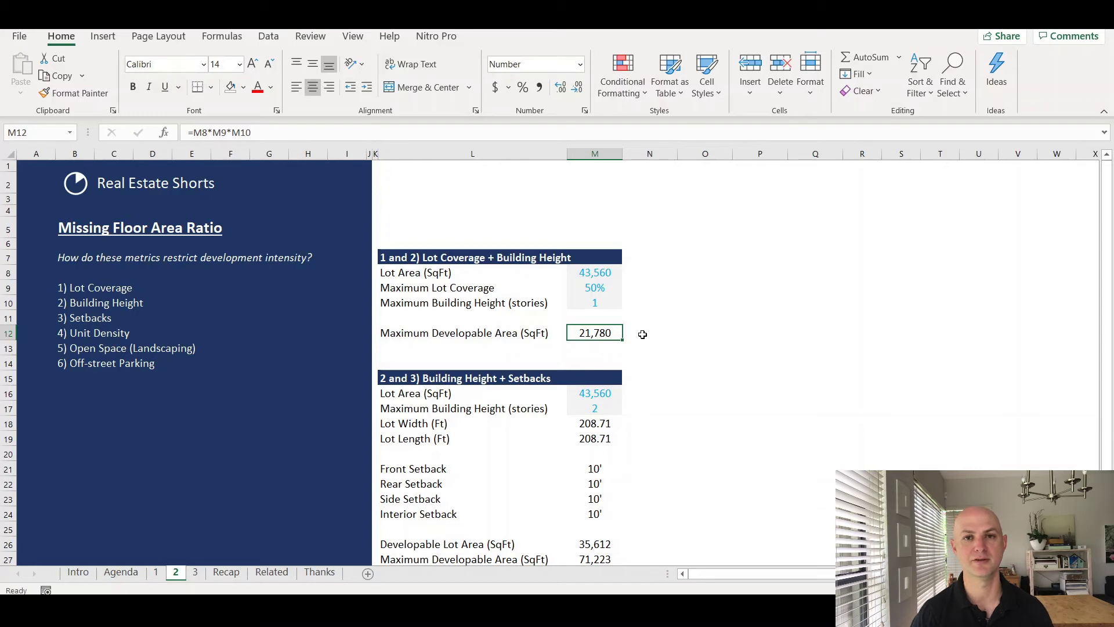
key("Up")
key("Up")
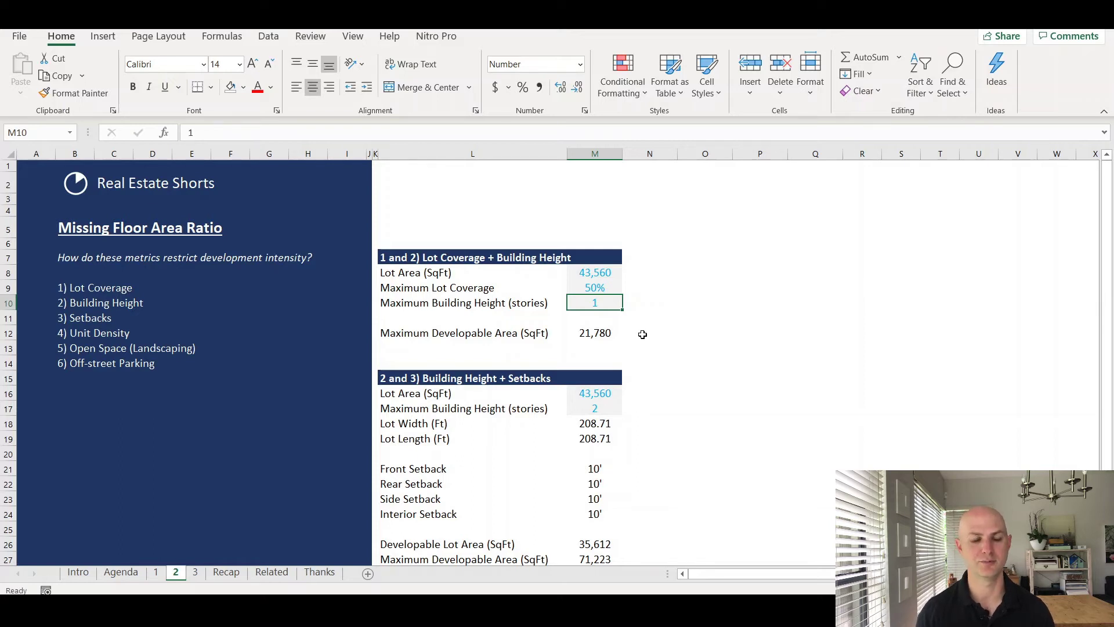
scroll(642, 334, "down", 2)
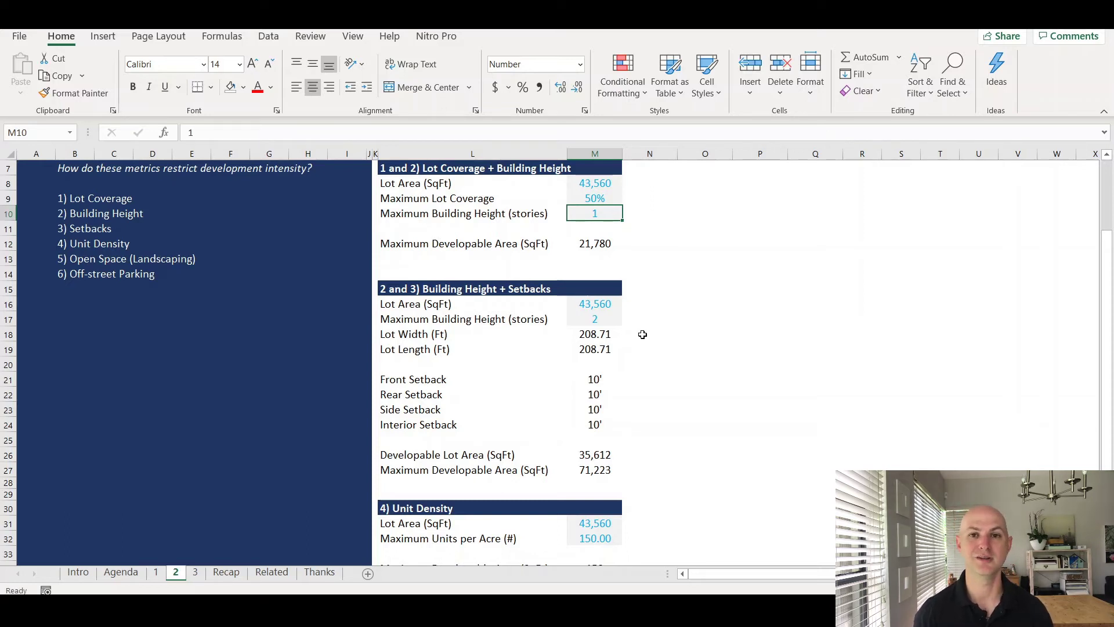
left_click(642, 335)
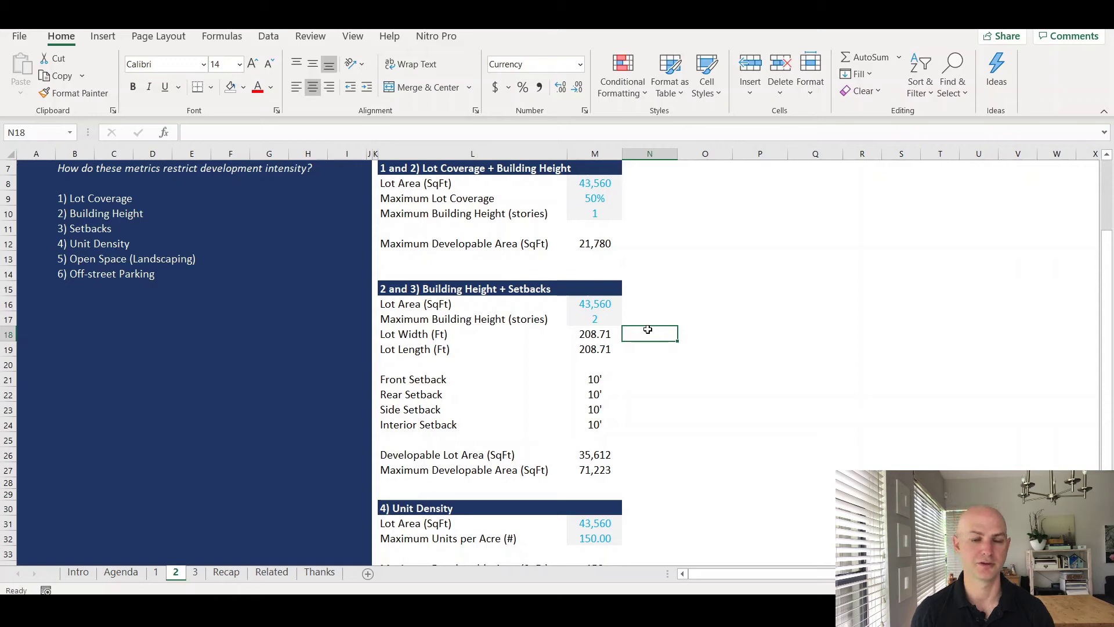
Select the lot width and length results, then edit Developable Lot Area's =(M18-20)*(M19-20) formula.
left_click_drag(602, 336, 605, 347)
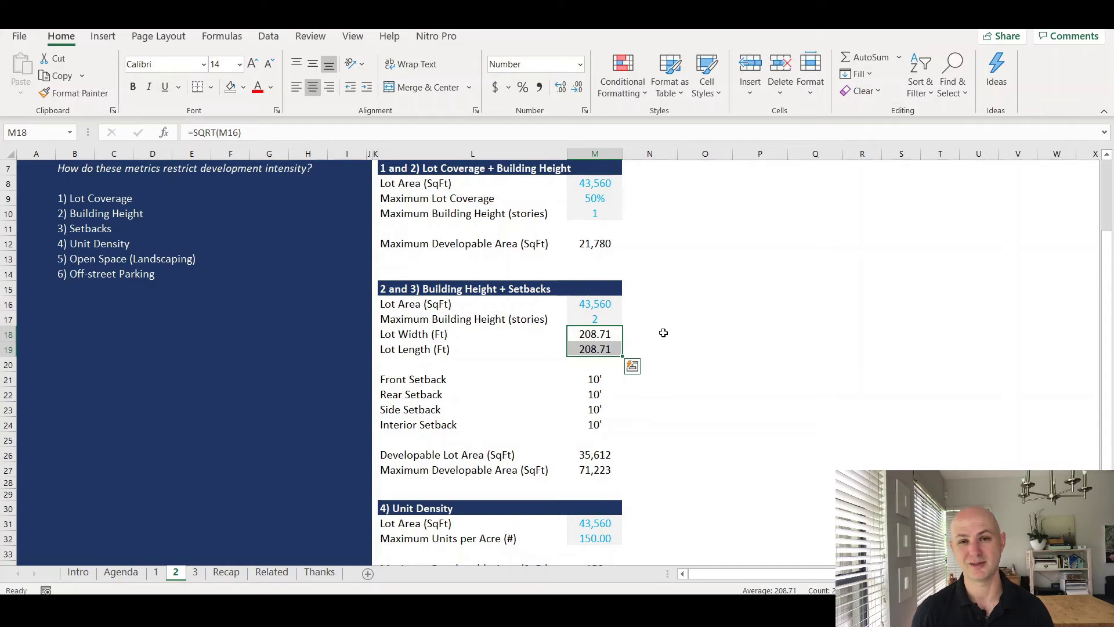
left_click(644, 419)
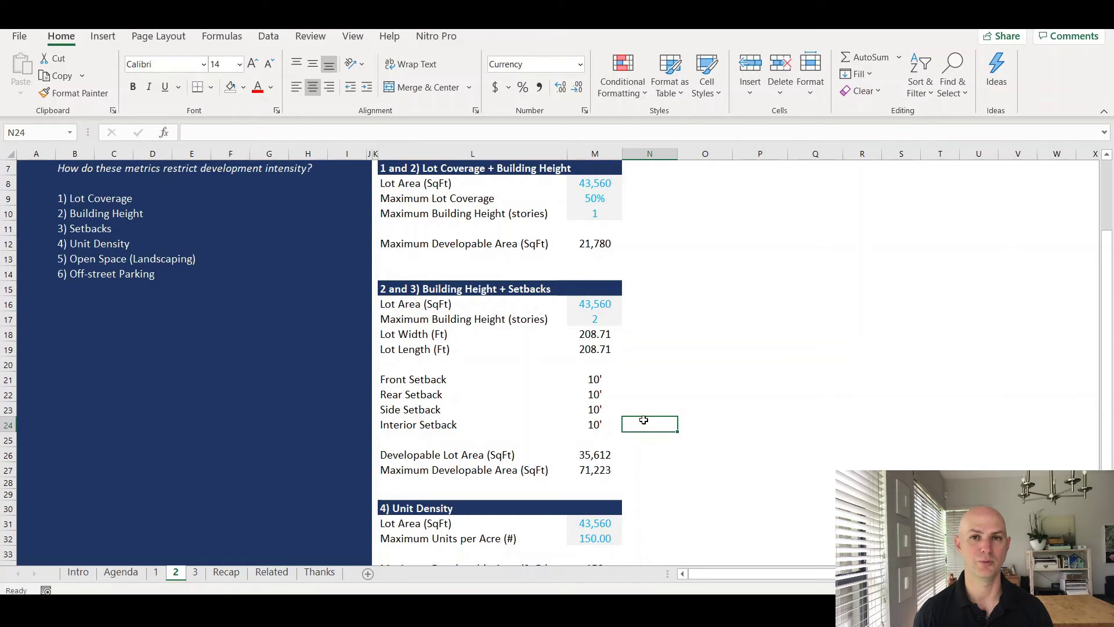
key("Left")
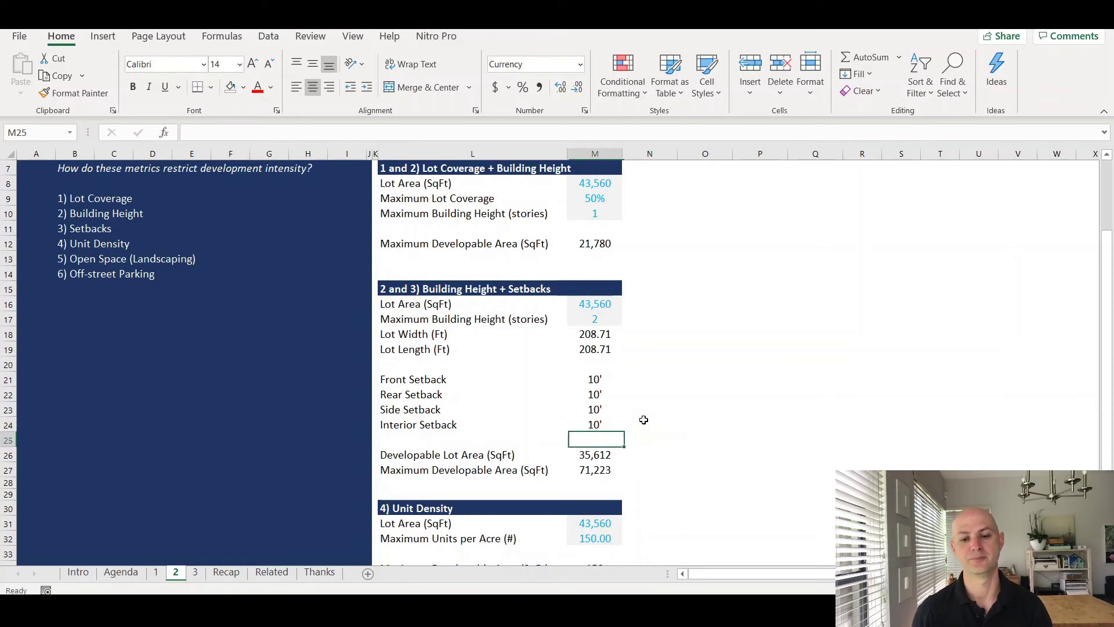
key("Down")
key("Down")
left_click(613, 133)
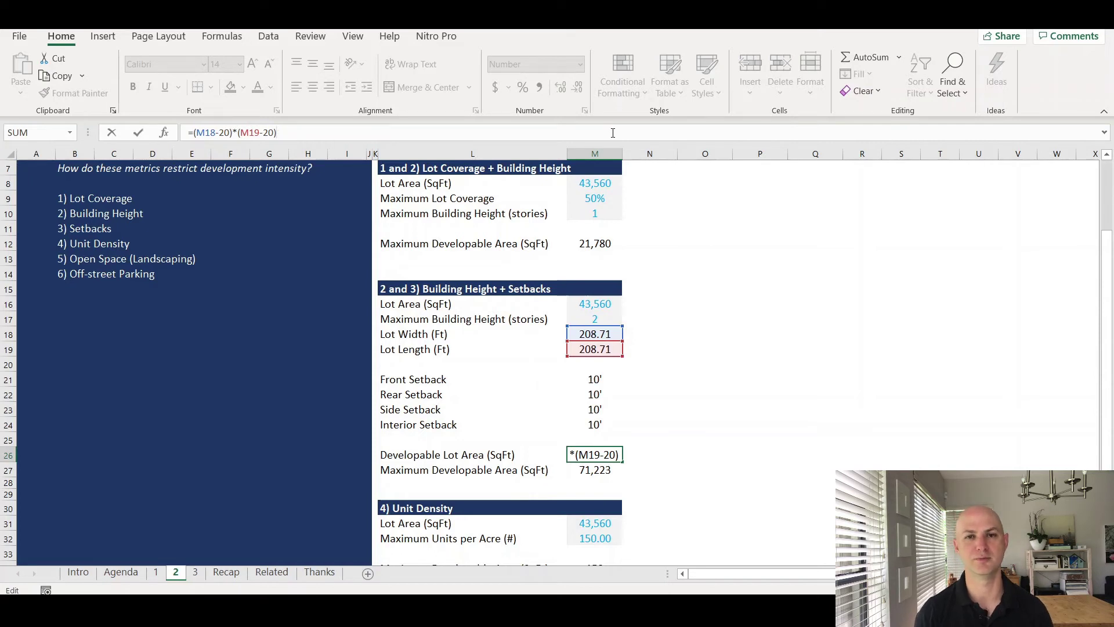
Commit the Developable Lot Area formula unchanged at 35,612 and scroll down to Unit Density.
key("ctrl+Return")
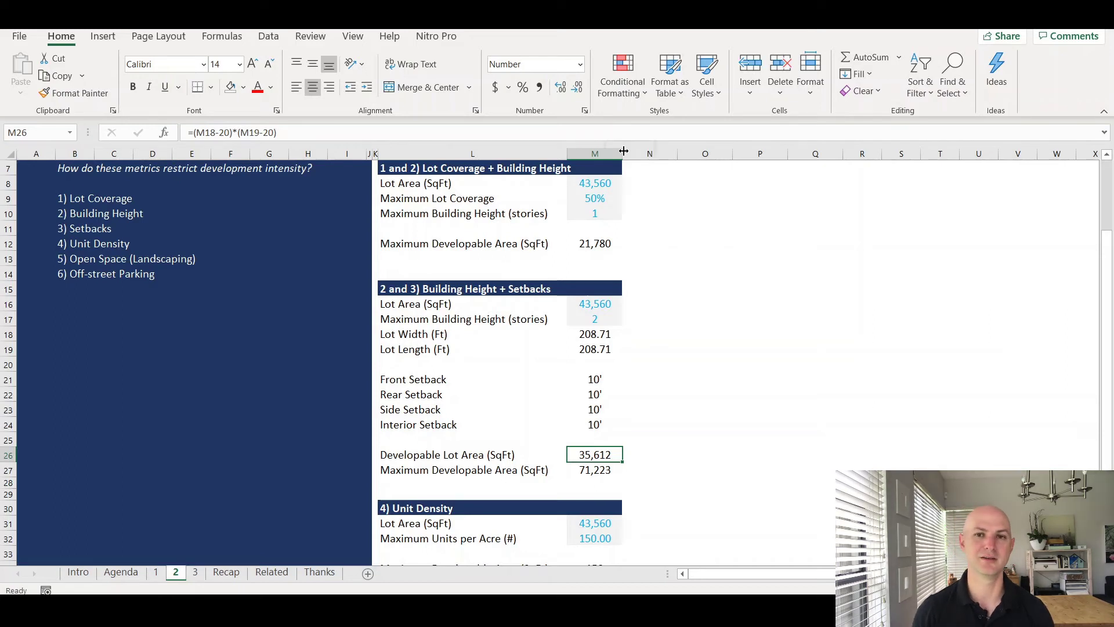
scroll(659, 224, "down", 2)
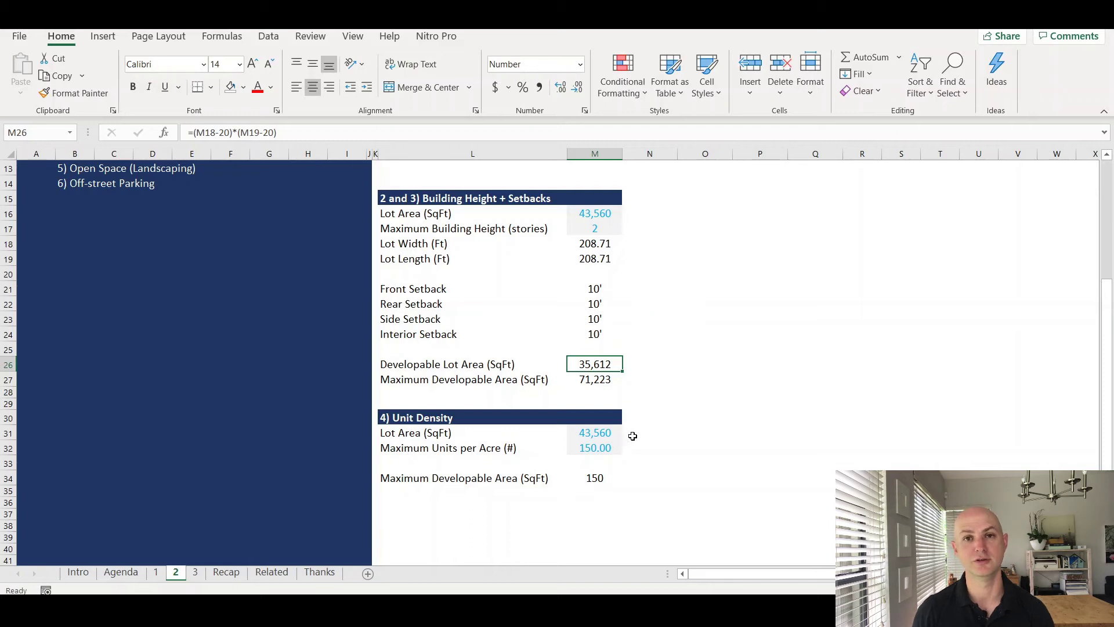
Enter 21780 as the Unit Density lot area, giving 75 maximum units.
left_click(615, 431)
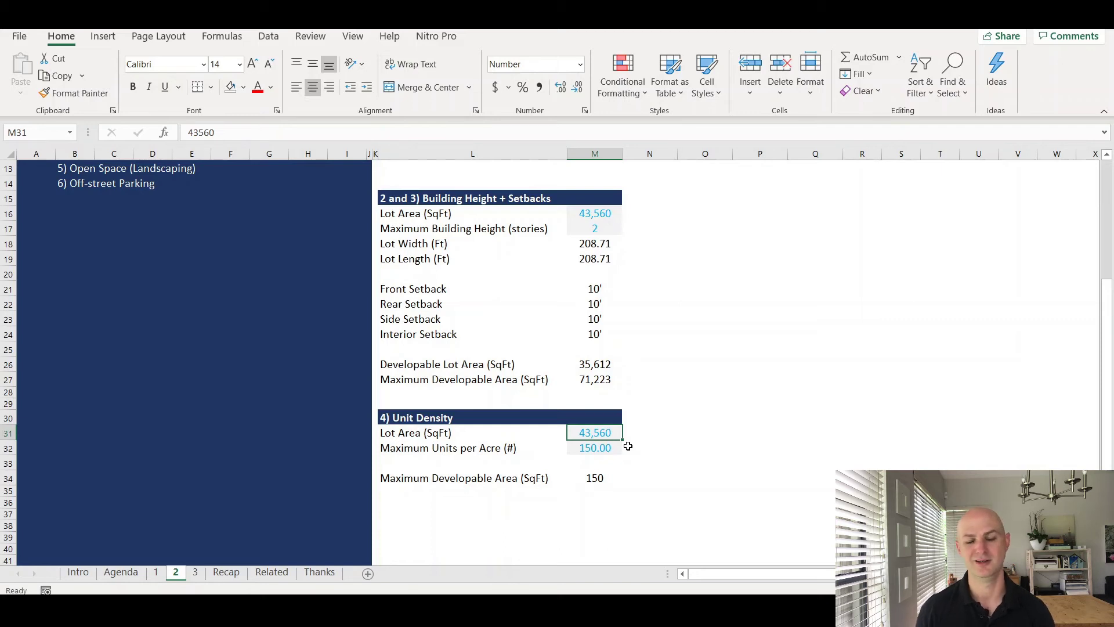
type("21780")
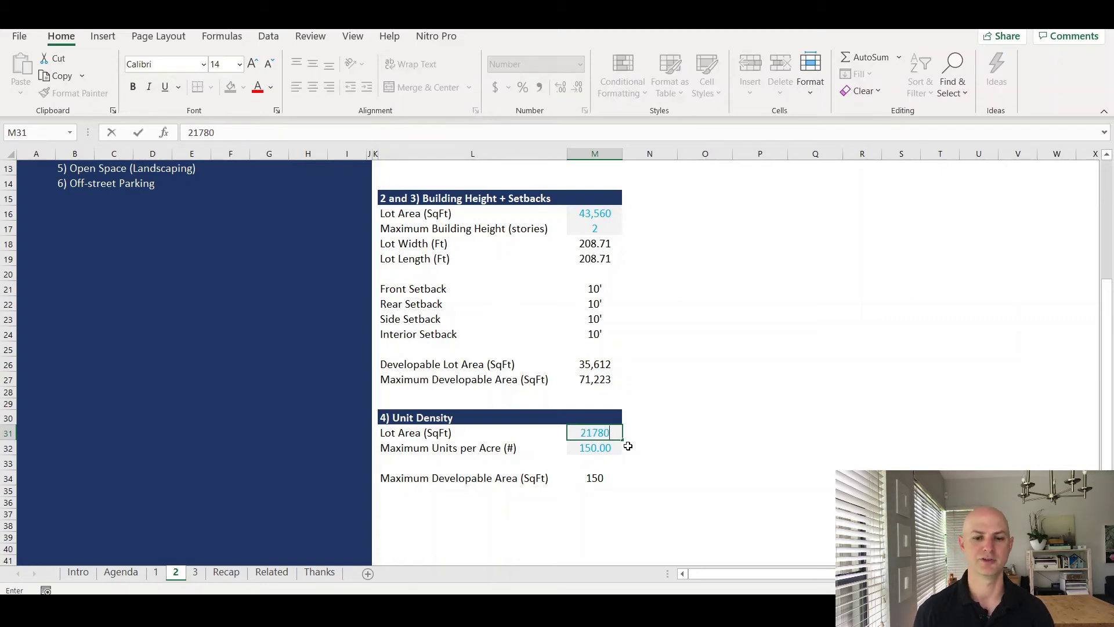
key("Return")
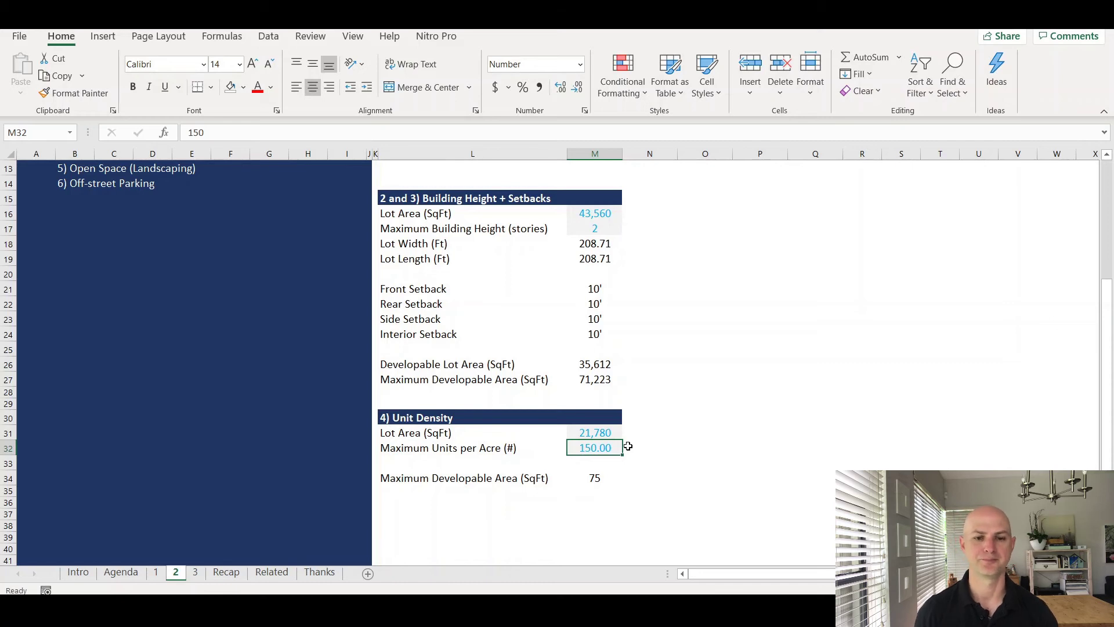
scroll(628, 446, "up", 4)
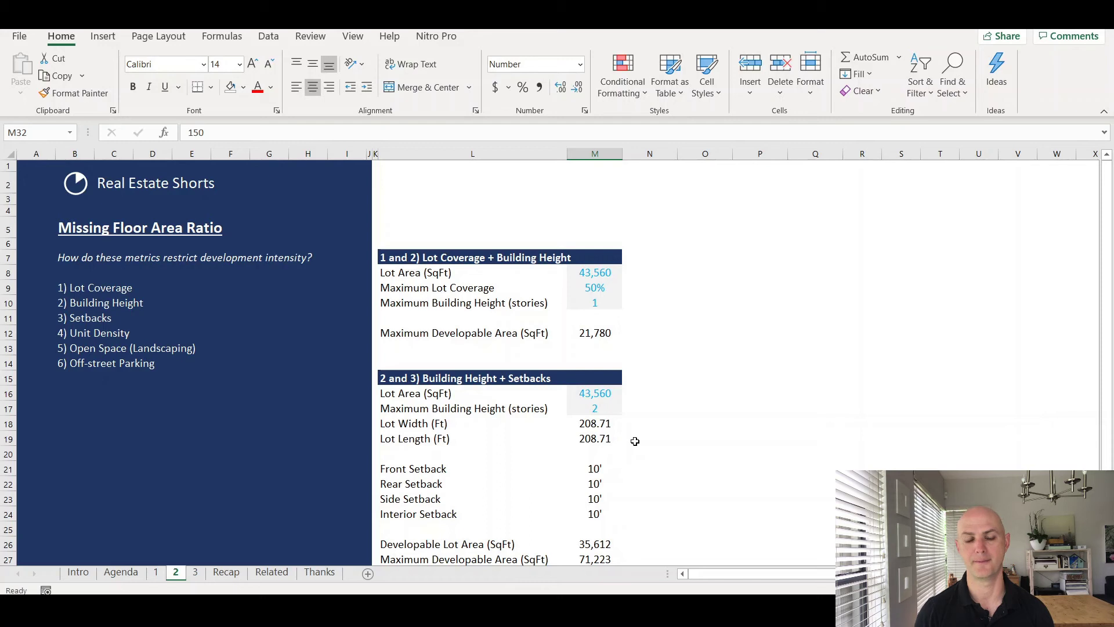
Move to sheet 3's parking limitations model with 40,209 sq ft rentable area.
key("ctrl+Page_Down")
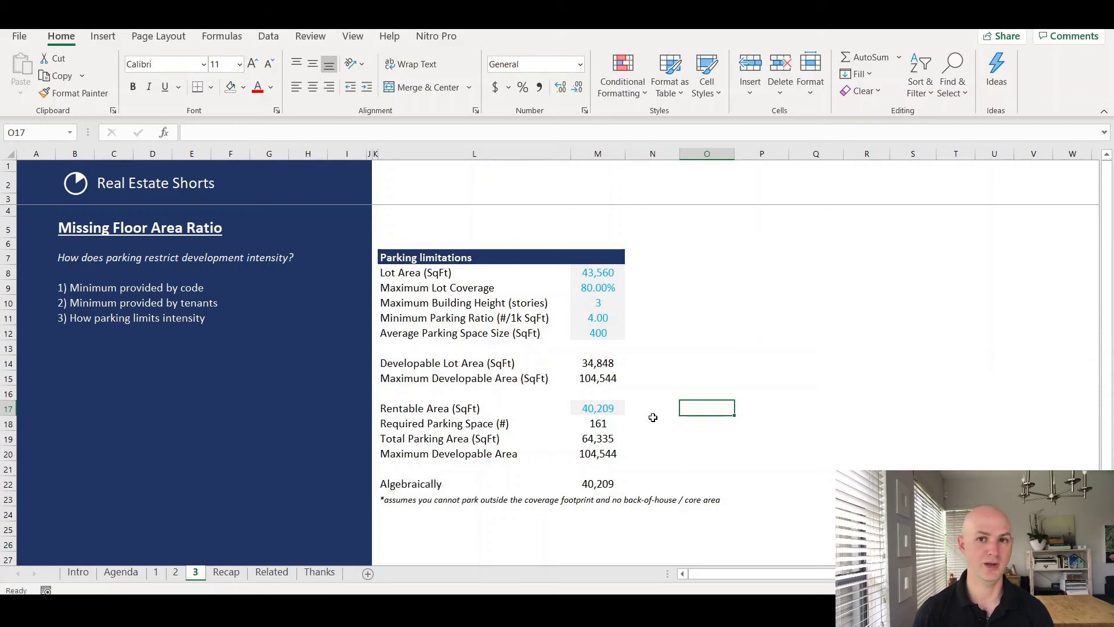
left_click(598, 289)
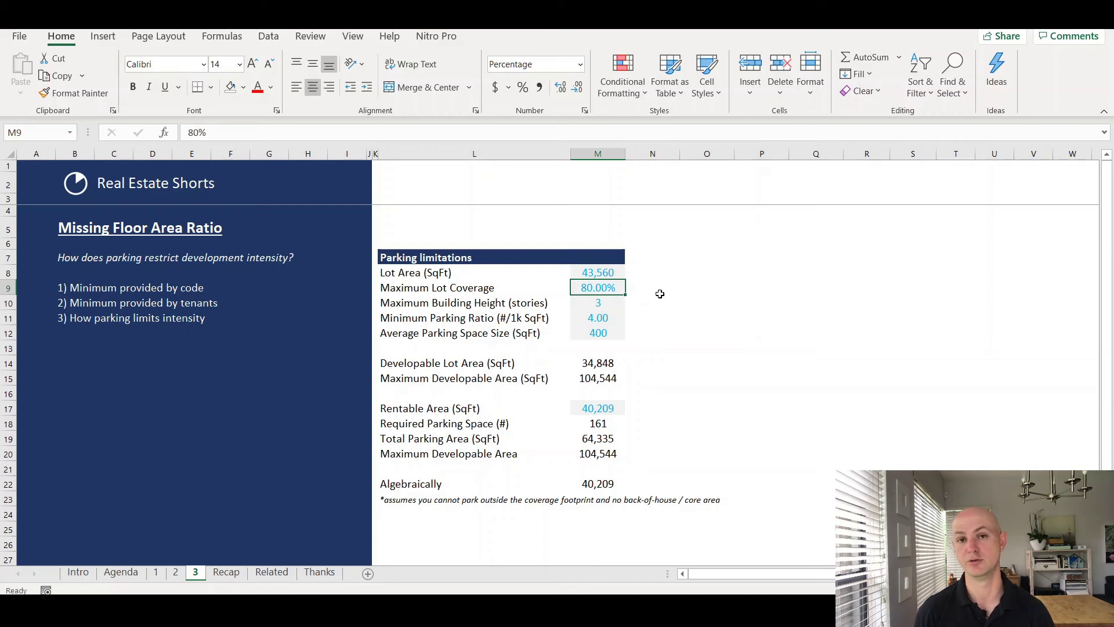
key("Down")
key("Down")
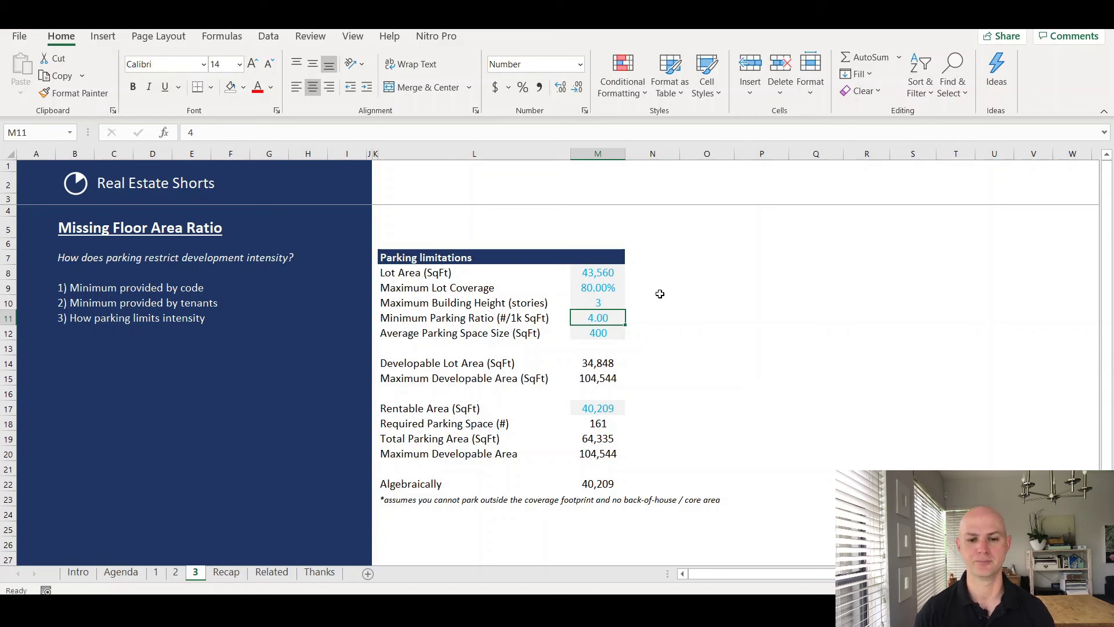
key("Down")
key("Down")
key("Down")
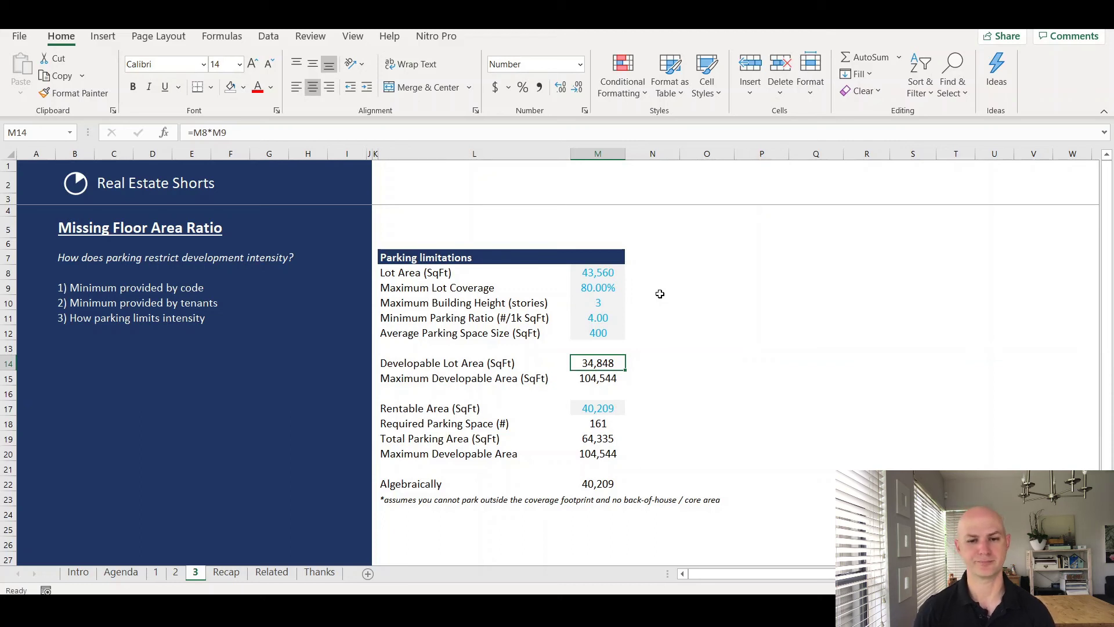
left_click(674, 131)
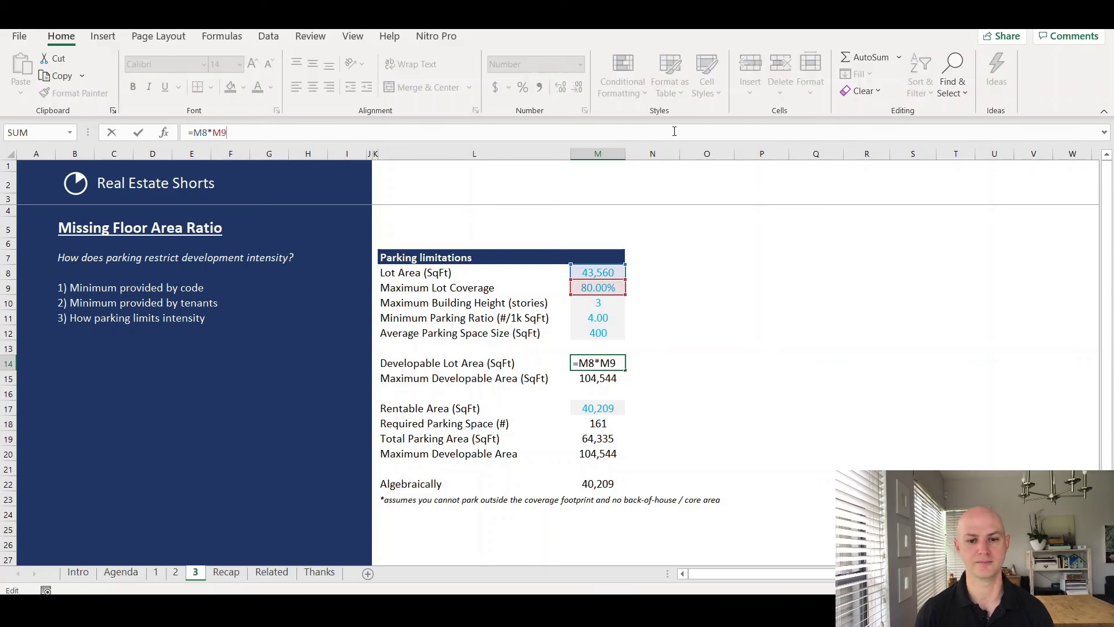
key("Return")
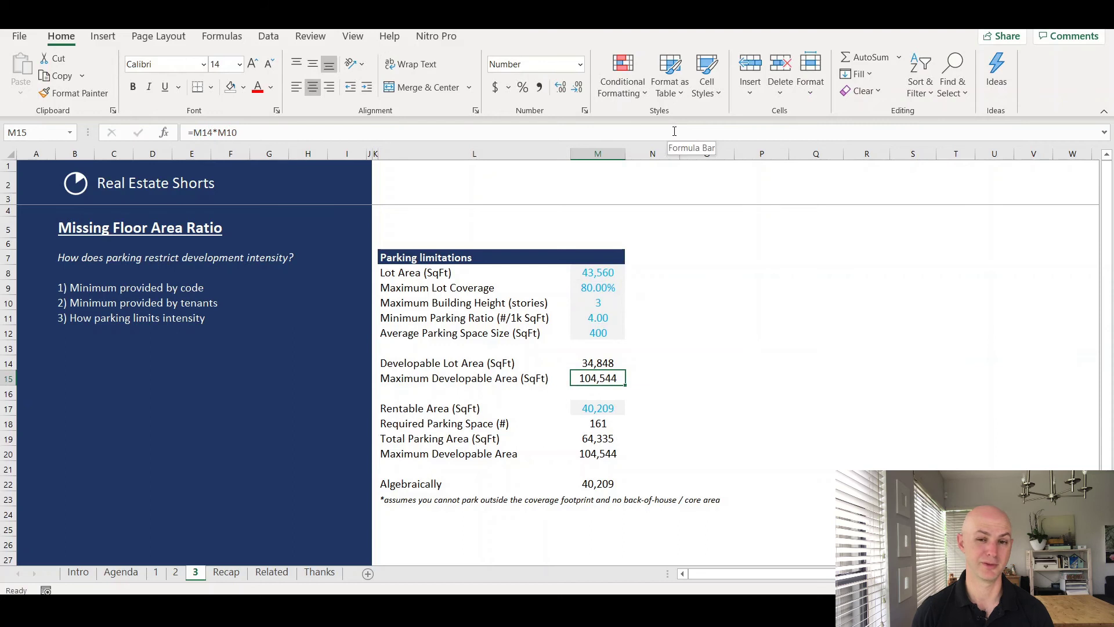
left_click(674, 131)
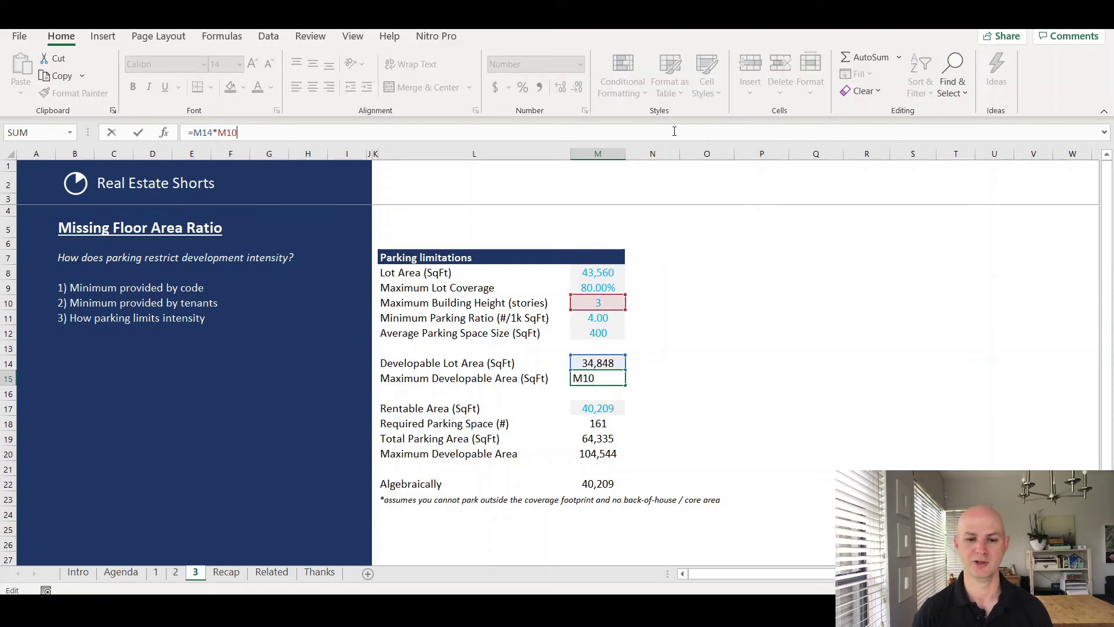
key("Escape")
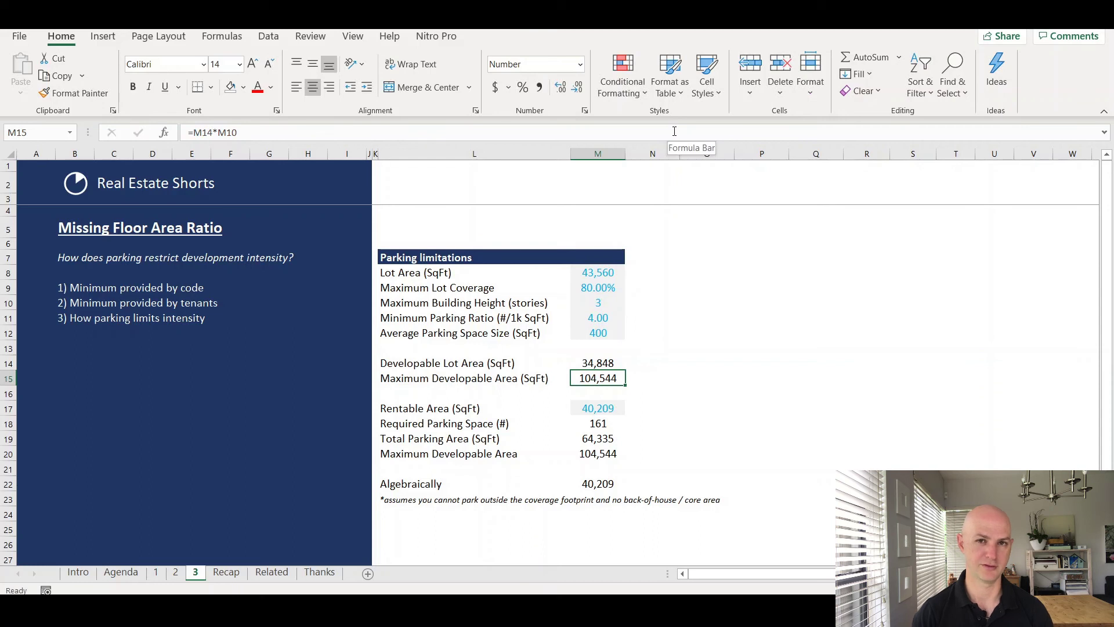
key("Down")
key("Down")
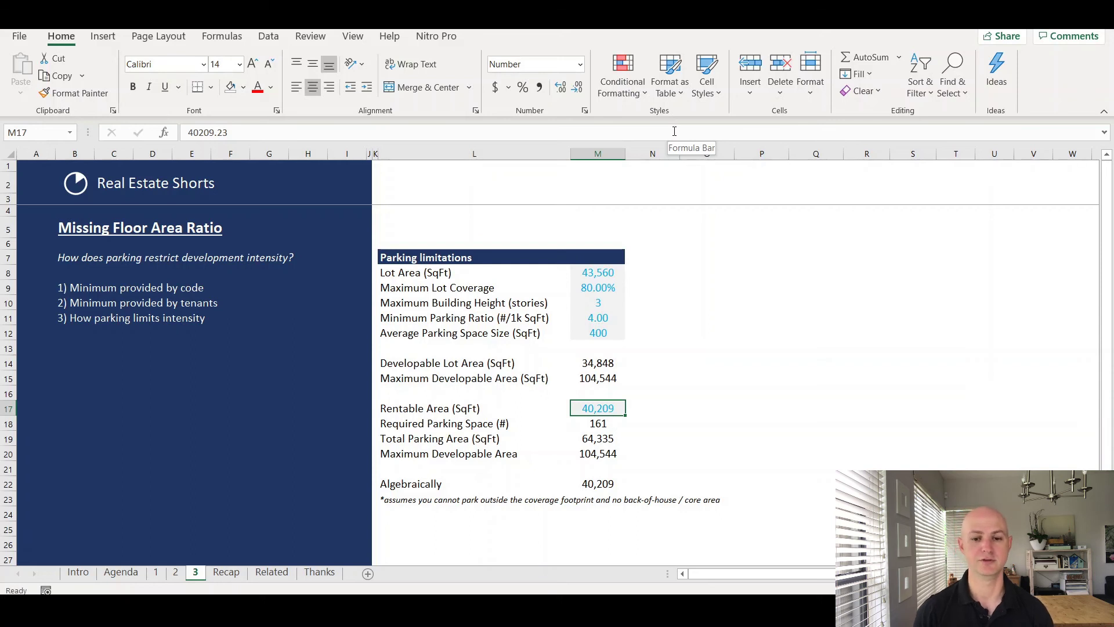
Set Rentable Area to 40,000 and inspect the Total Parking Area and Maximum Developable Area formulas.
type("40000")
key("Return")
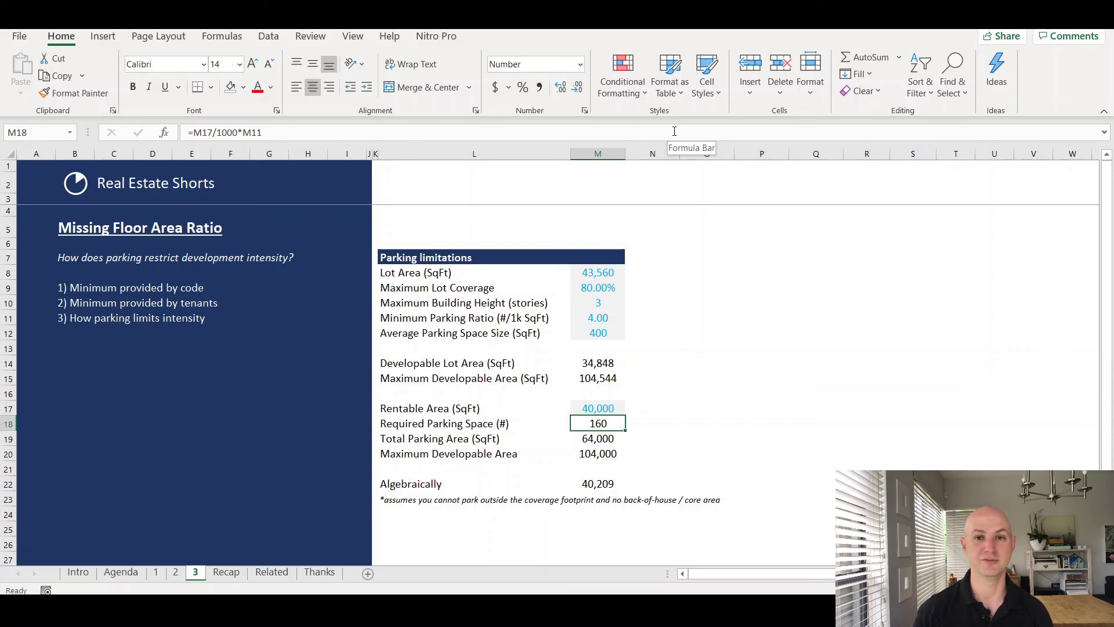
key("Down")
left_click(674, 131)
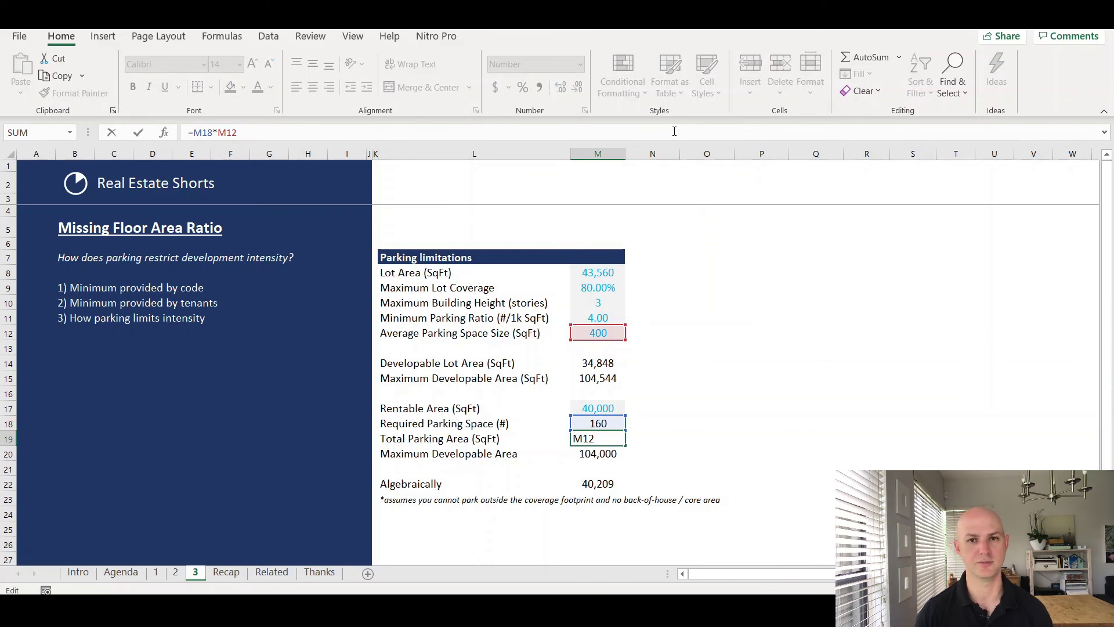
key("Return")
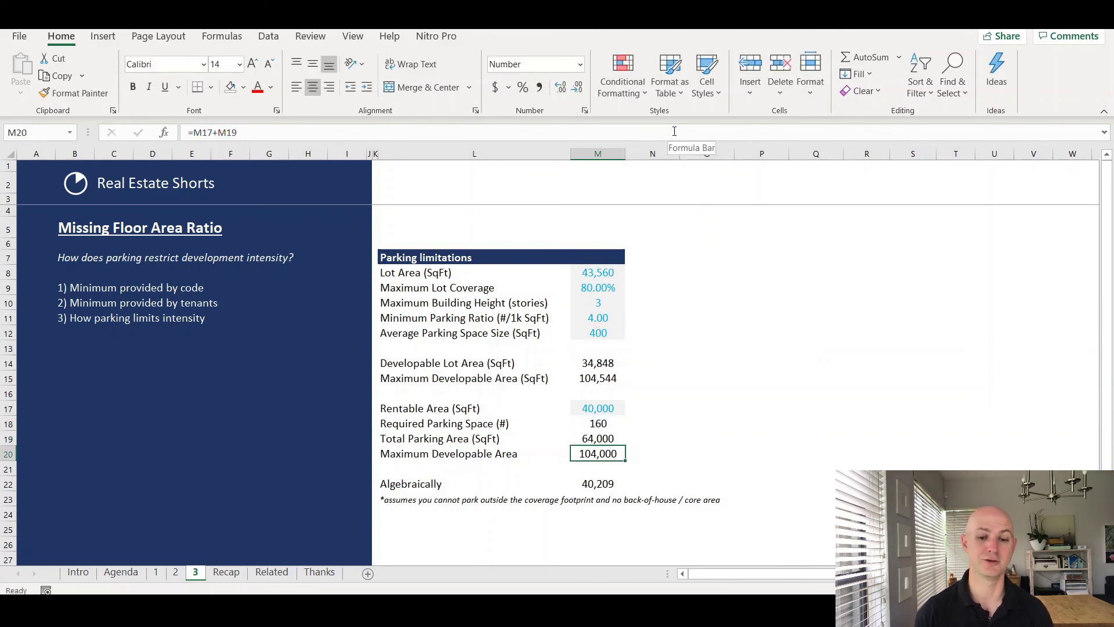
left_click(674, 131)
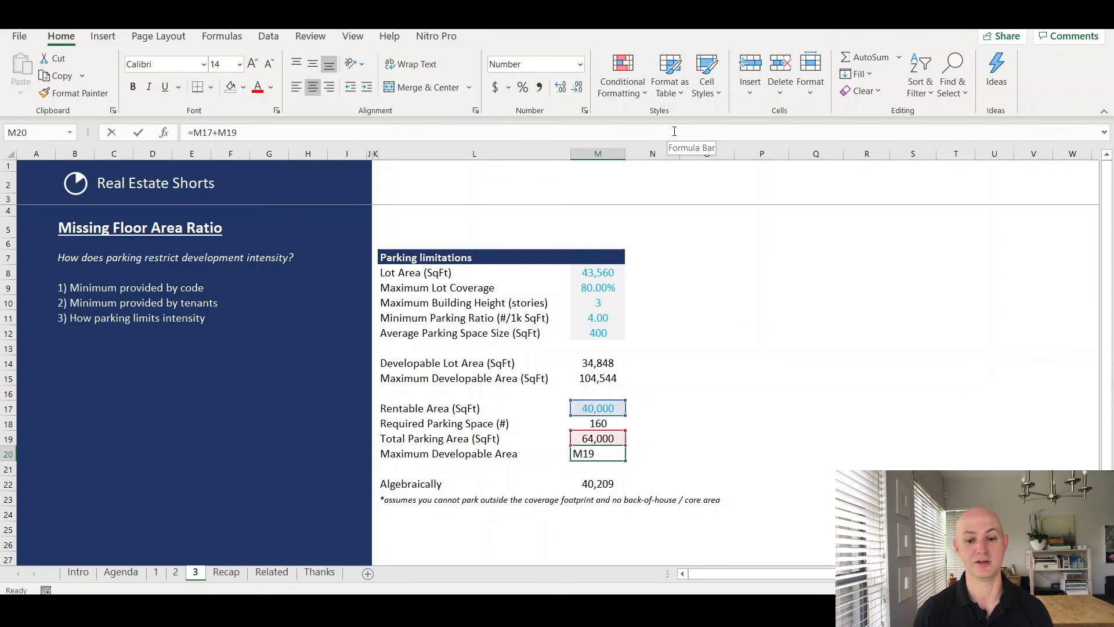
key("Return")
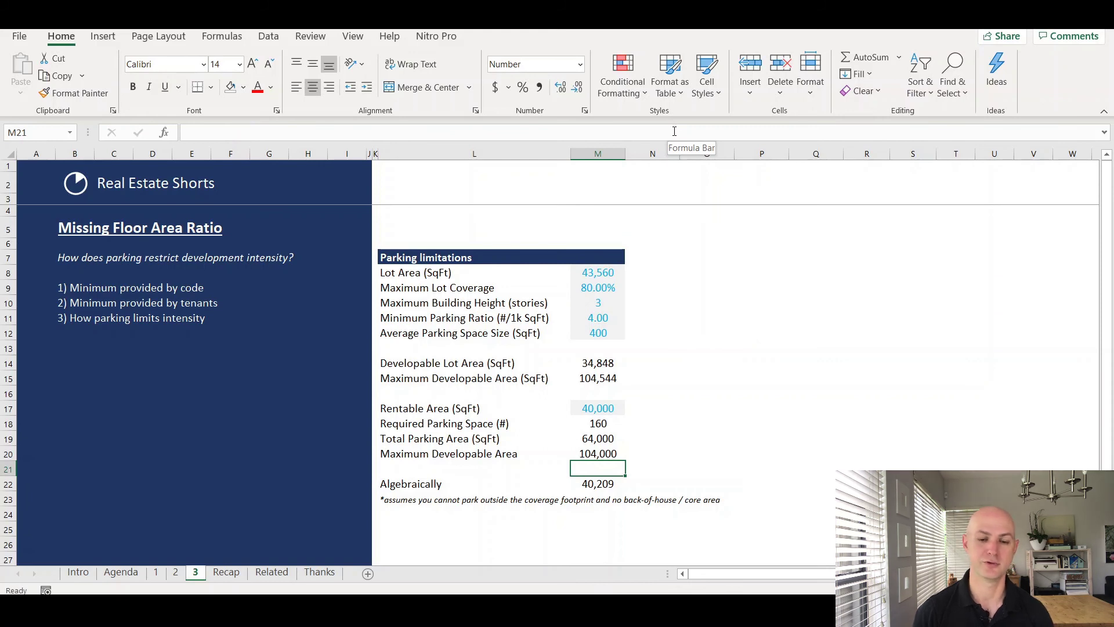
Try 35,000 as Rentable Area, then settle on 41,000.
key("Up")
key("Up")
key("Up")
key("Up")
key("Up")
key("Up")
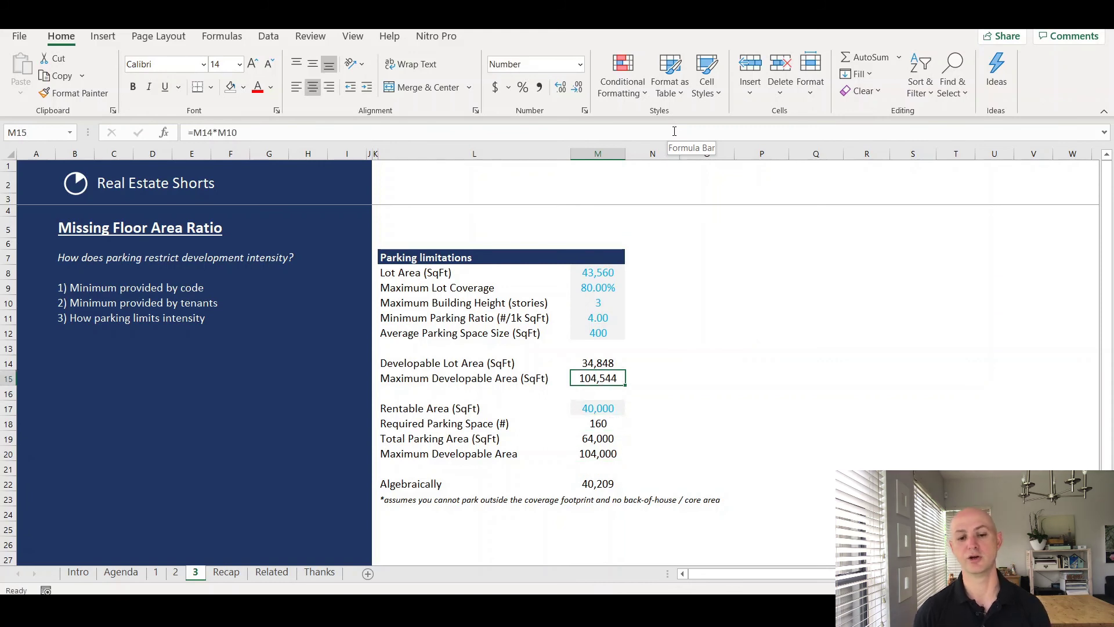
key("Down")
key("Down")
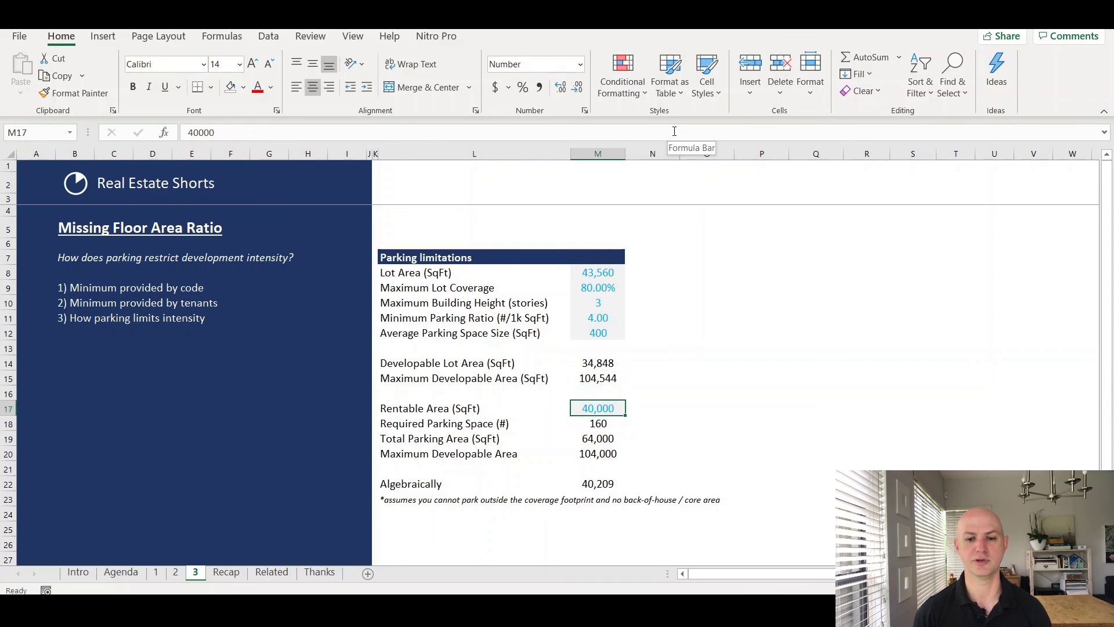
type("35000")
key("ctrl+Return")
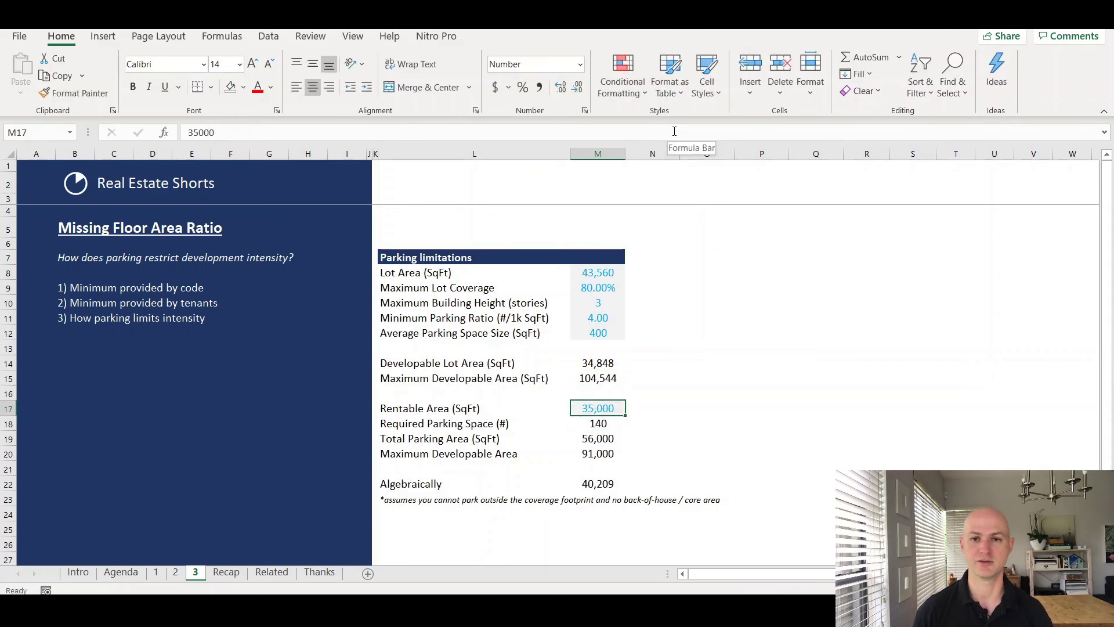
type("41000")
key("Return")
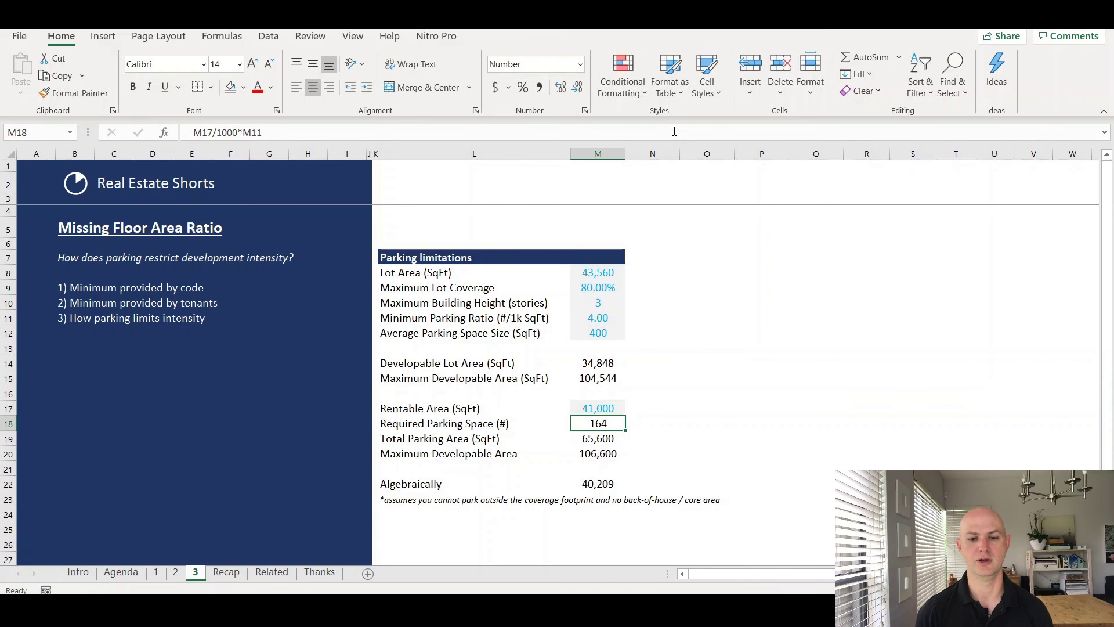
key("Down")
key("Down")
key("Down")
key("Down")
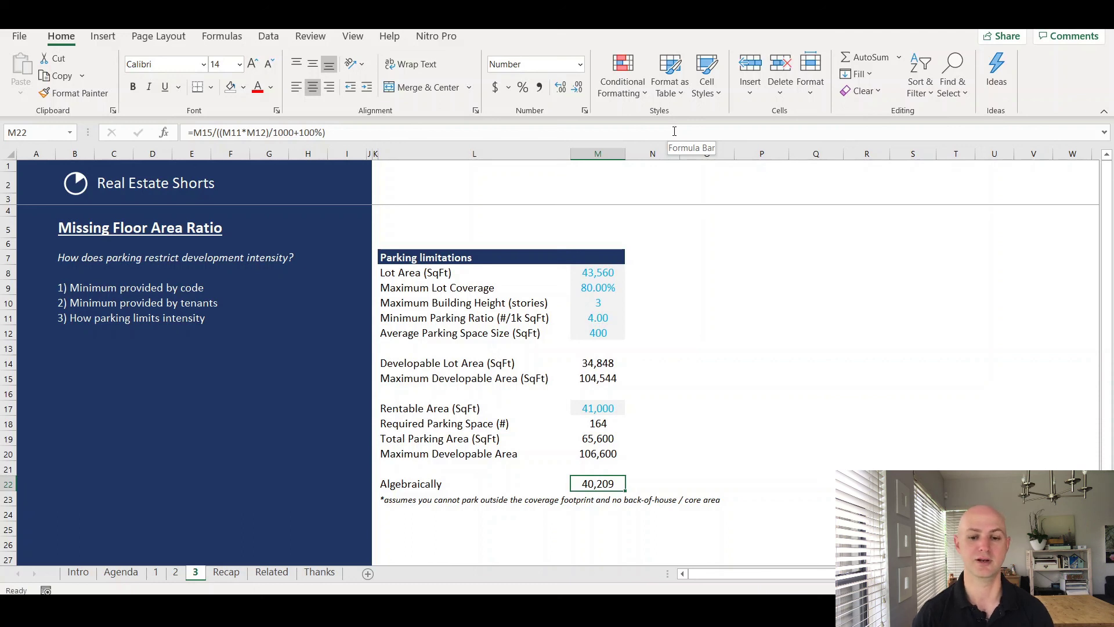
key("Up")
key("Up")
key("Up")
key("Up")
key("Up")
key("Up")
key("Up")
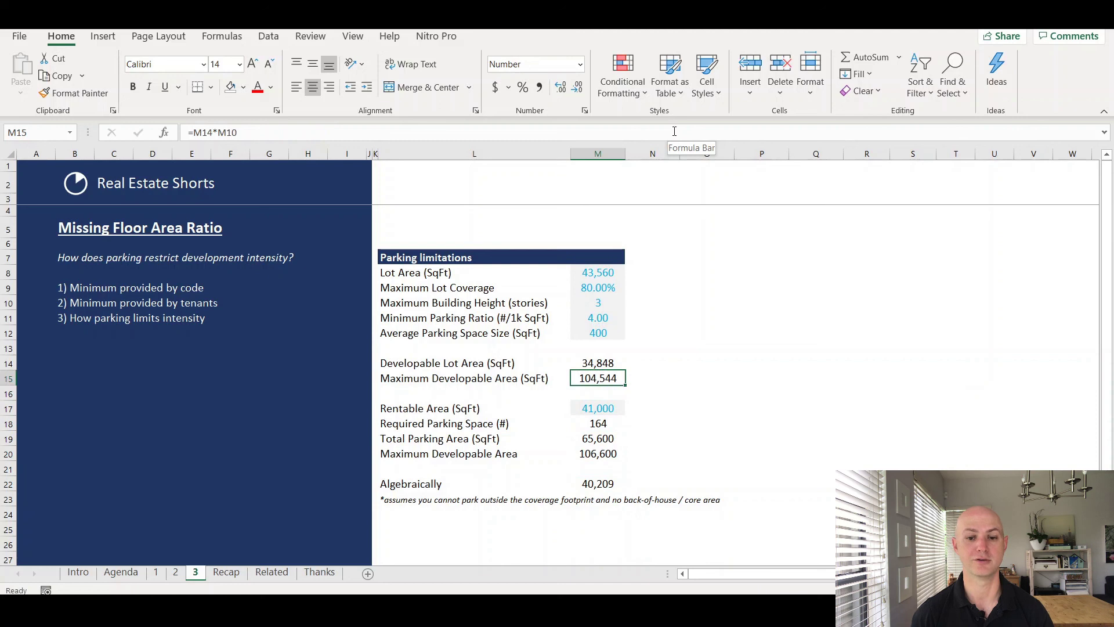
key("Down")
key("Down")
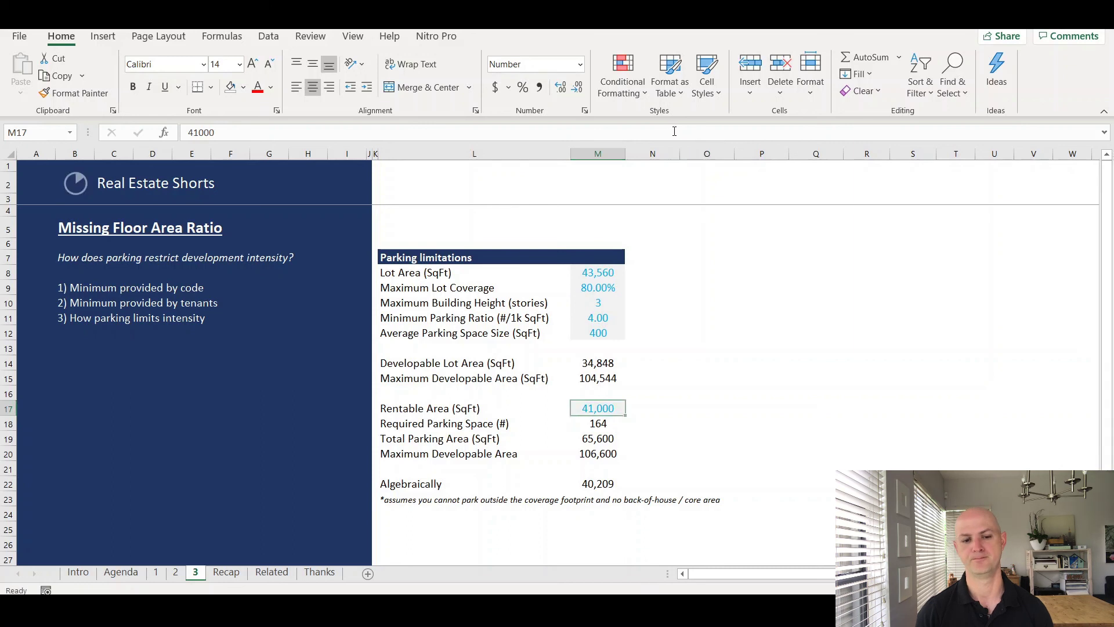
Move from sheet 3 to the Recap tab listing the three agenda questions.
key("ctrl+Page_Down")
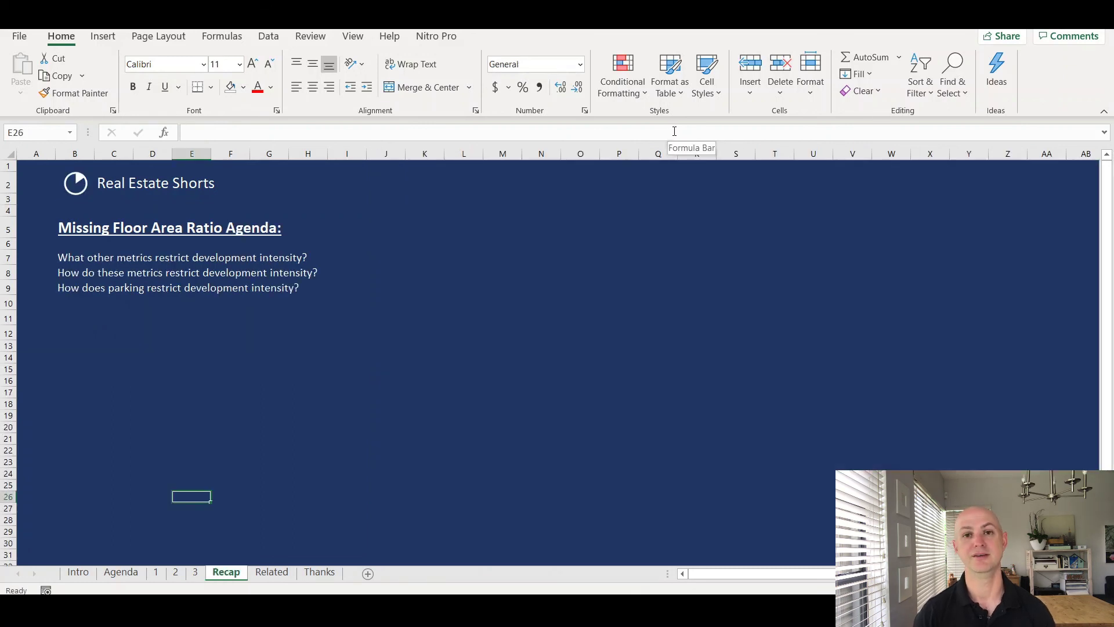